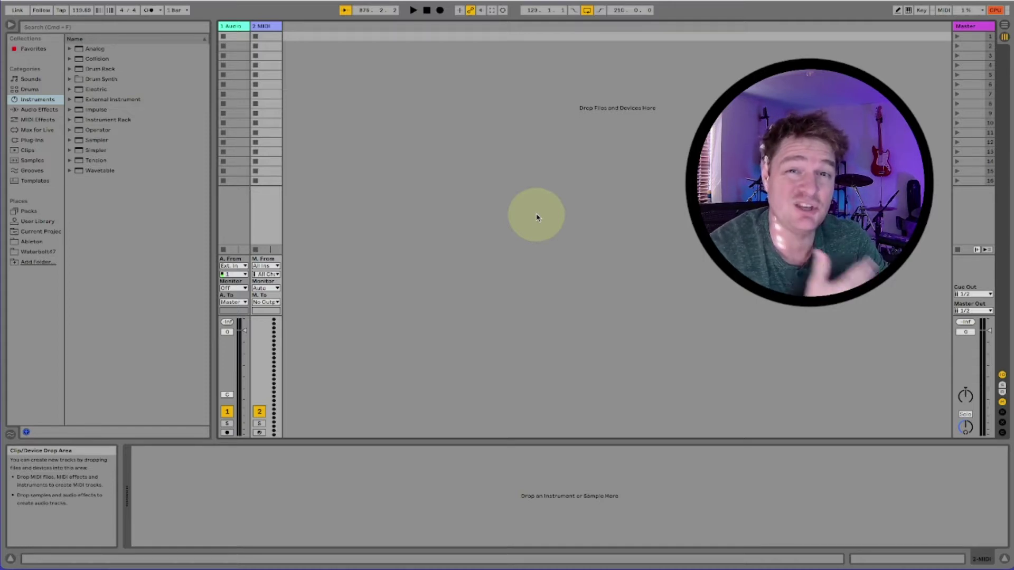
# Insert a new MIDI track and name it Keys In.
pyautogui.rightClick(370, 93)
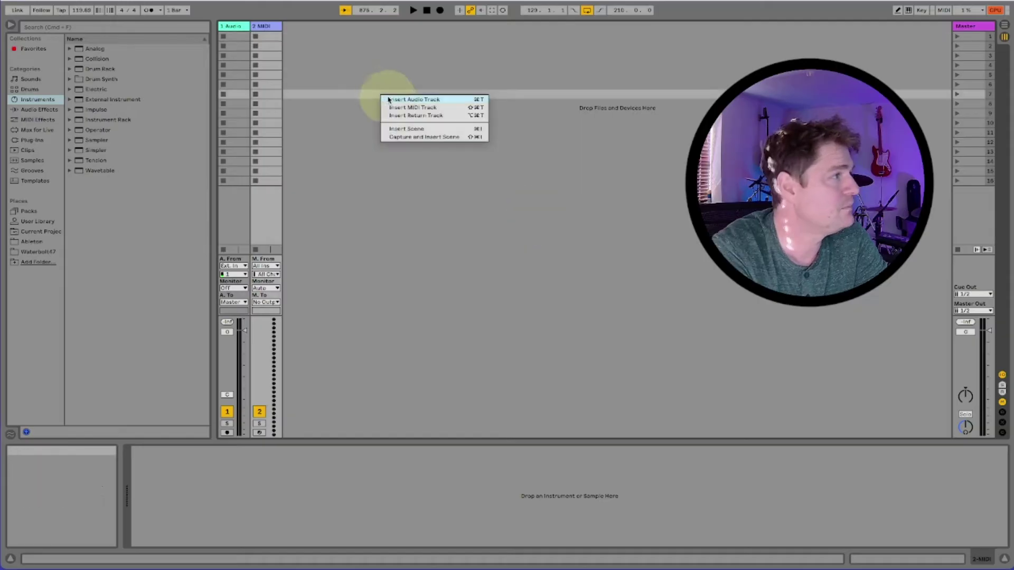
pyautogui.click(391, 104)
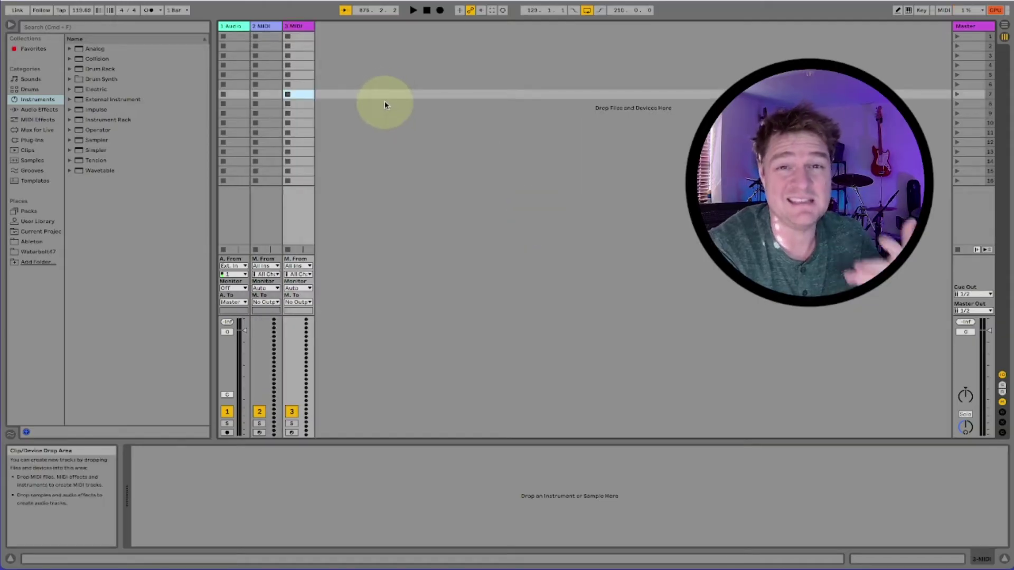
pyautogui.rightClick(294, 26)
pyautogui.click(312, 67)
pyautogui.write('Keys In')
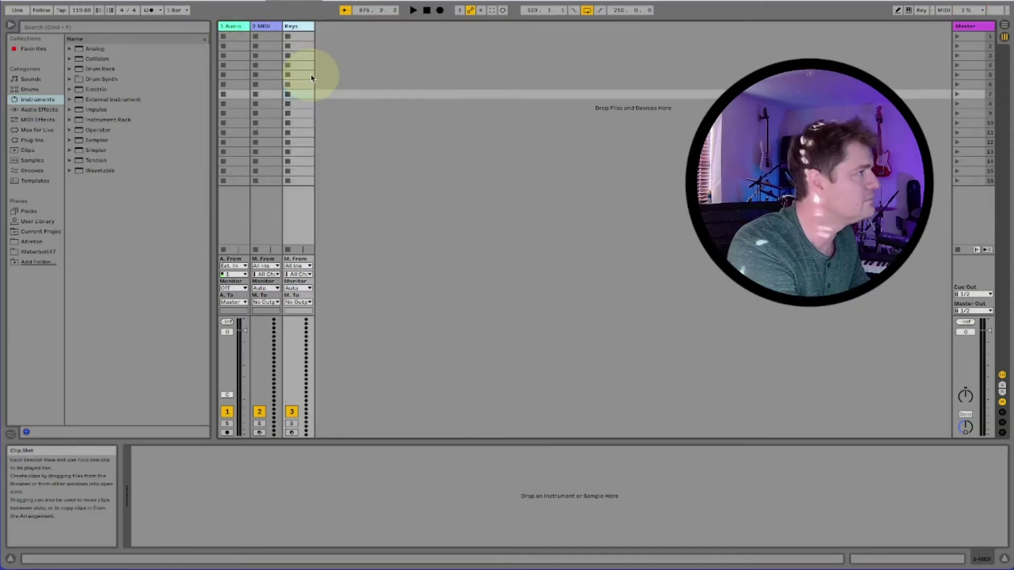
pyautogui.press('Return')
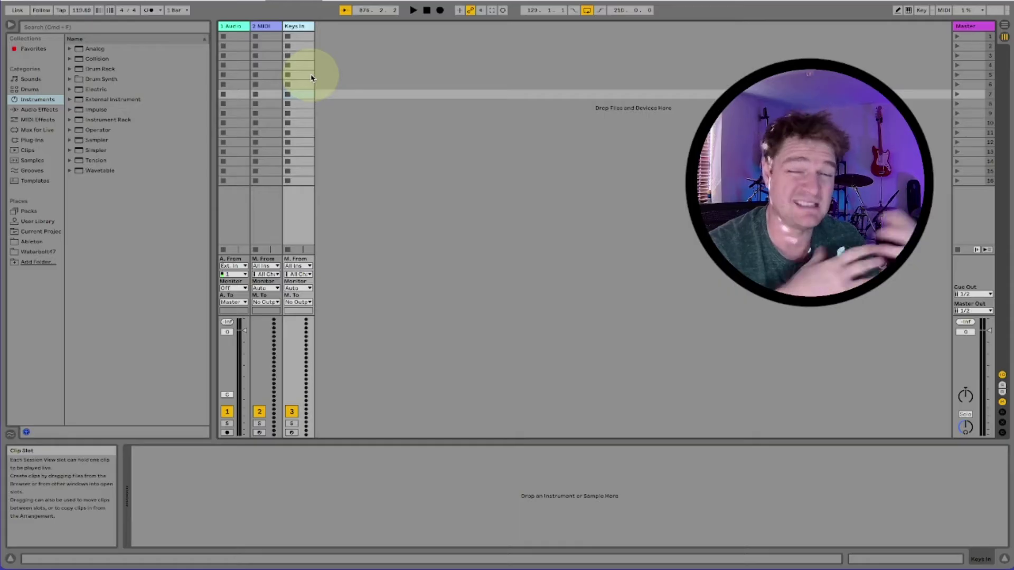
# Set Keys In to MIDI4x4 input on channel 2, monitoring In, and arm it.
pyautogui.click(298, 181)
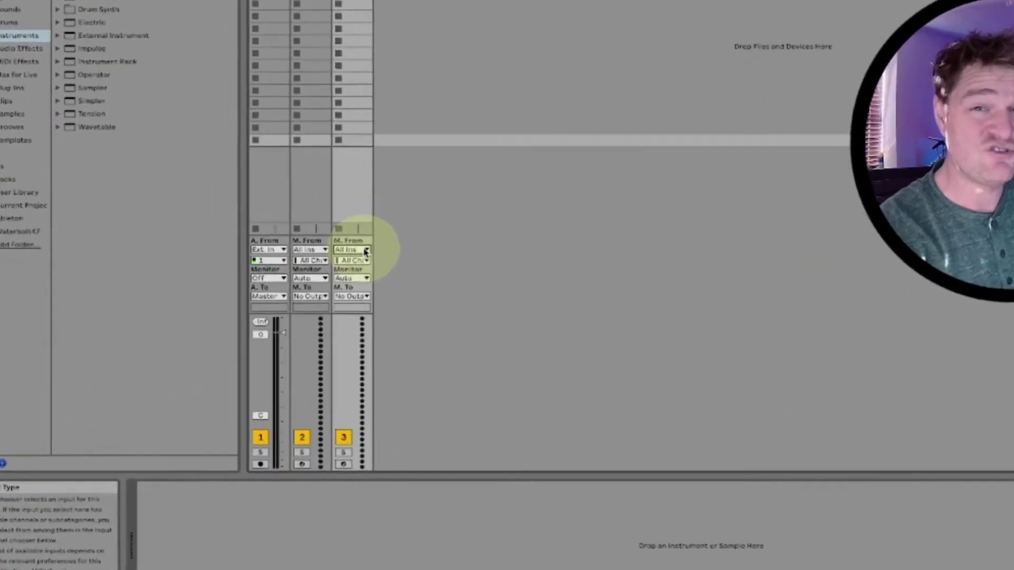
pyautogui.click(365, 251)
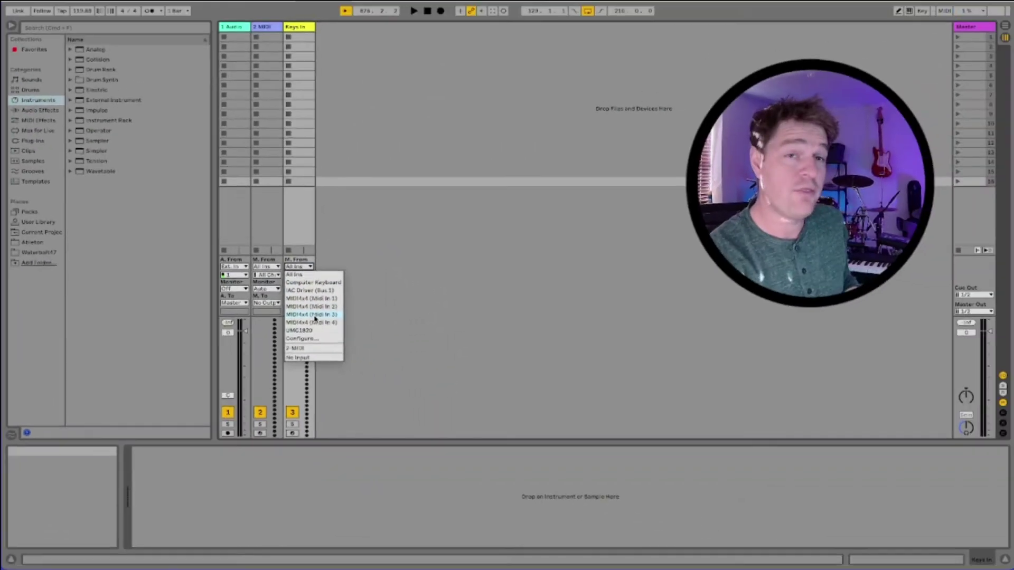
pyautogui.click(315, 315)
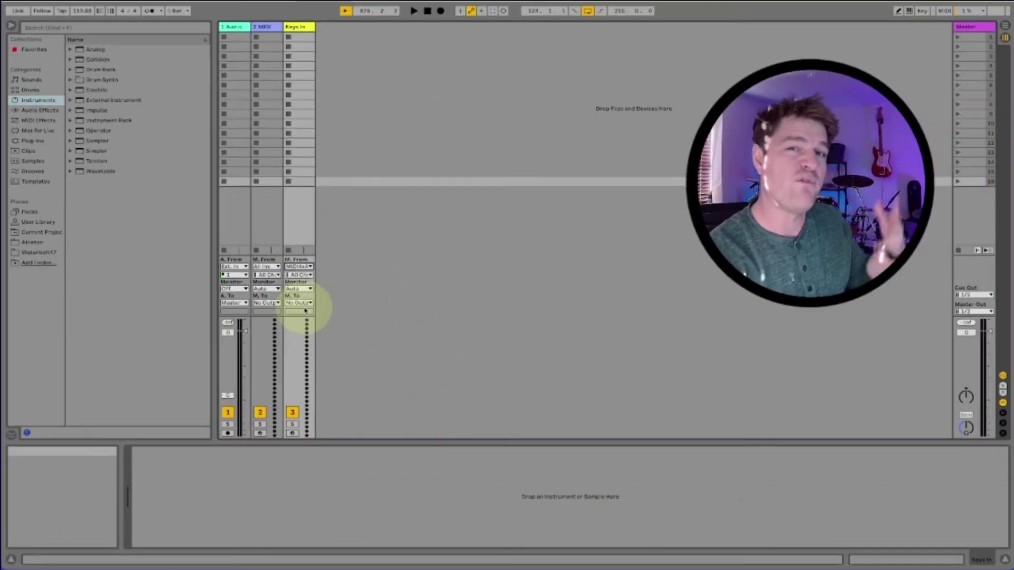
pyautogui.click(298, 275)
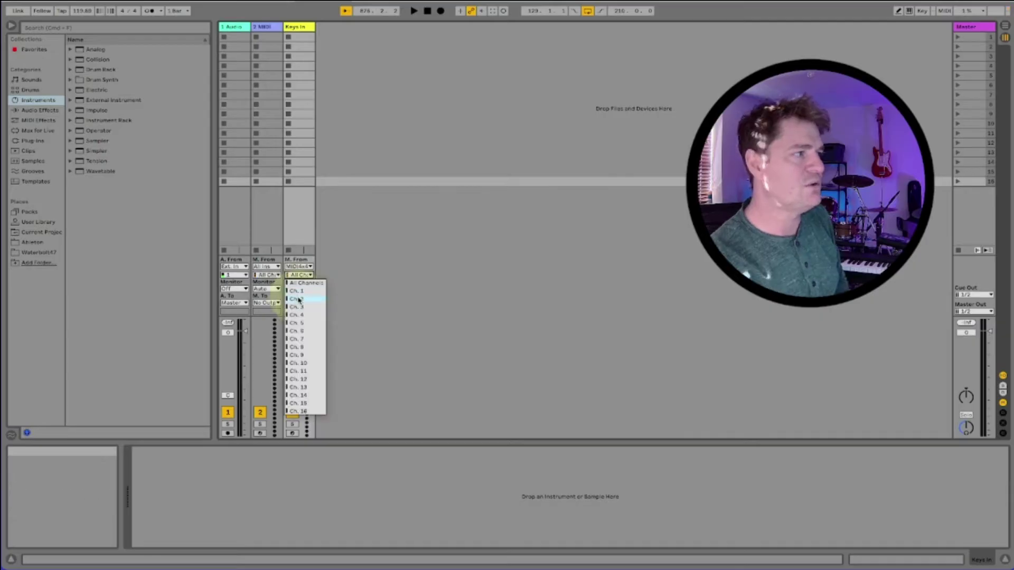
pyautogui.click(299, 301)
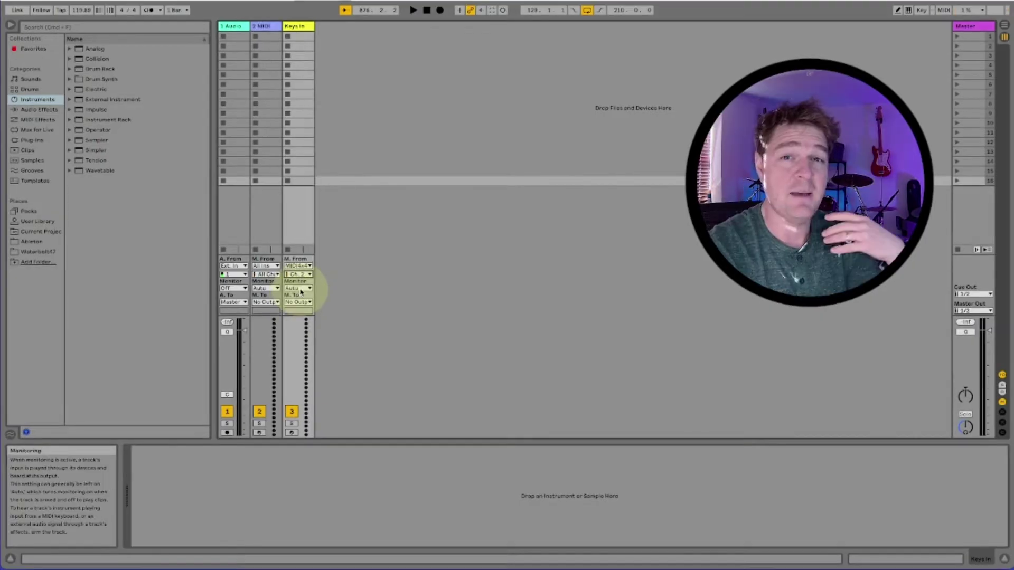
pyautogui.click(301, 291)
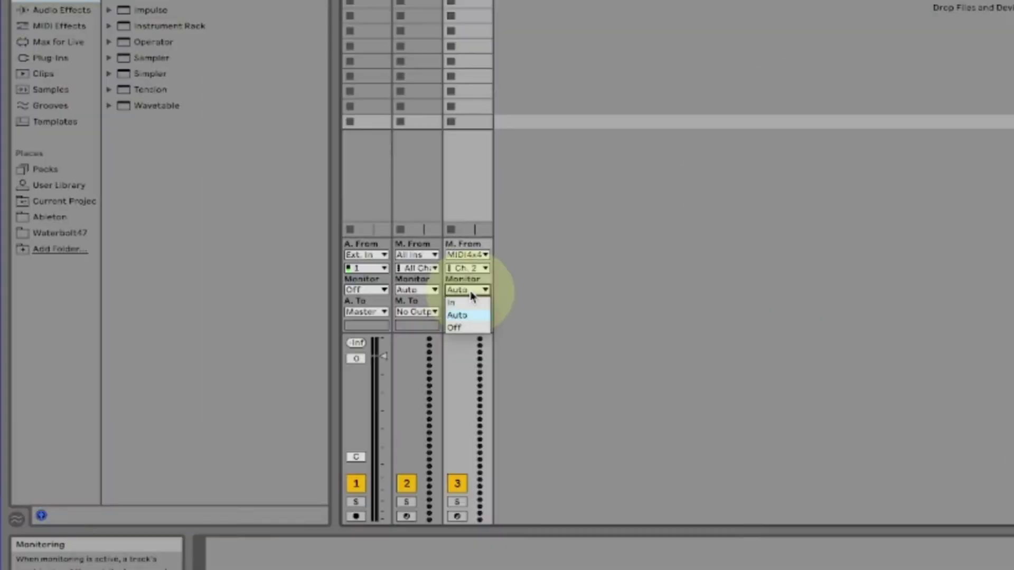
pyautogui.click(299, 293)
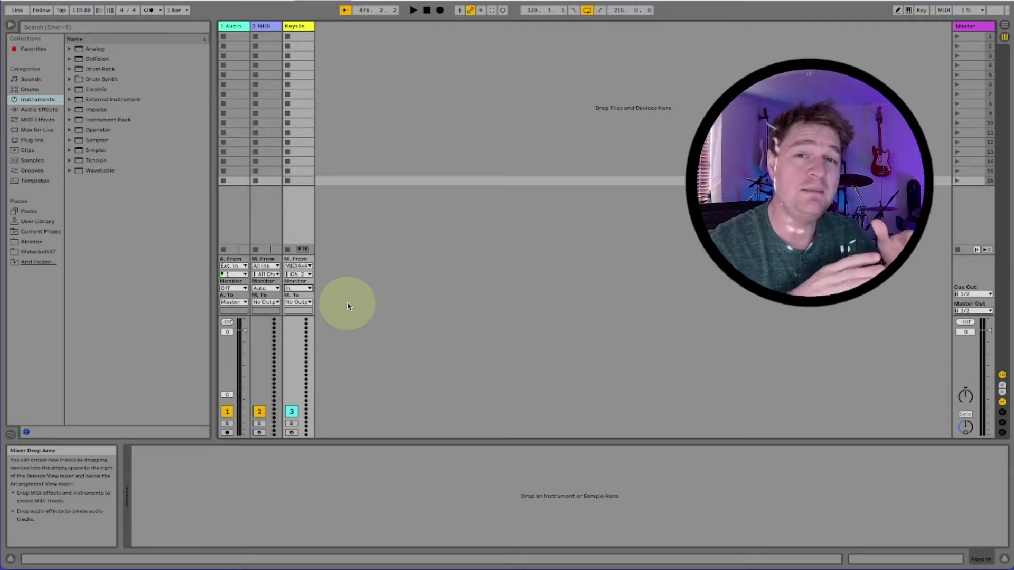
pyautogui.click(292, 433)
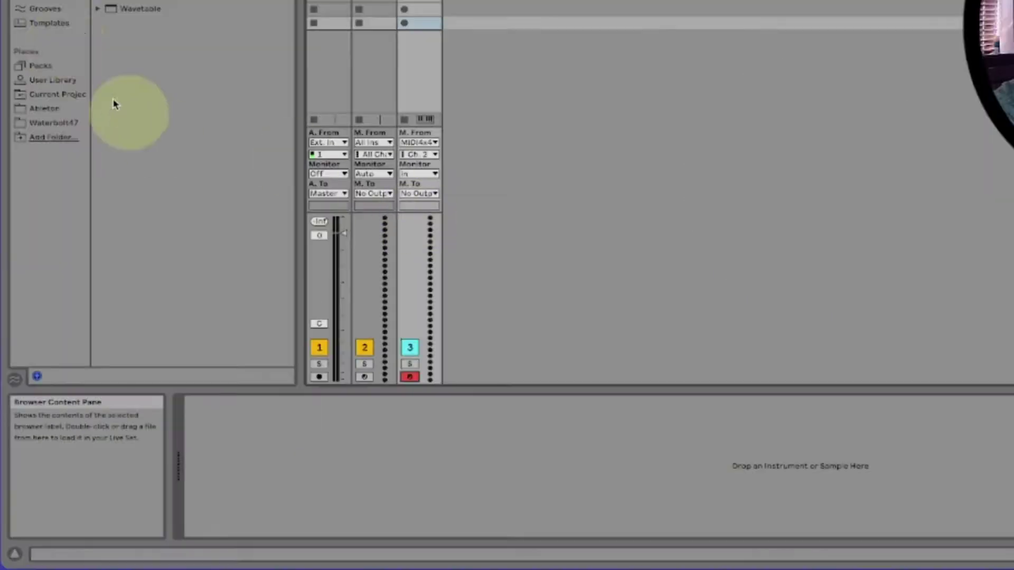
# Load Upright Piano.adg from the Spitfire pack's Instruments > Piano & Keys folder onto Keys In.
pyautogui.click(29, 210)
pyautogui.click(92, 211)
pyautogui.click(97, 66)
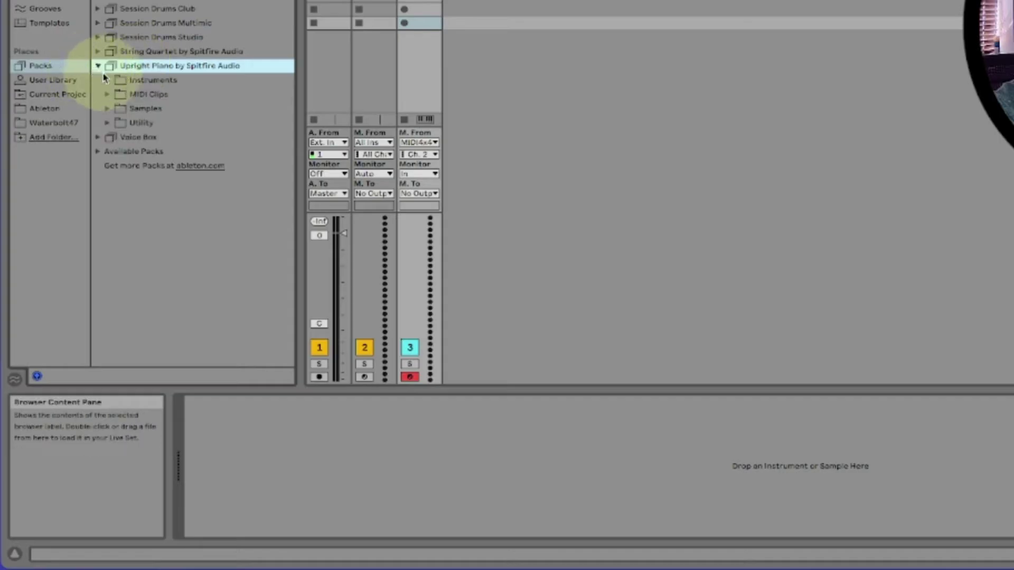
pyautogui.click(104, 79)
pyautogui.click(112, 94)
pyautogui.moveTo(142, 108); pyautogui.dragTo(344, 502)
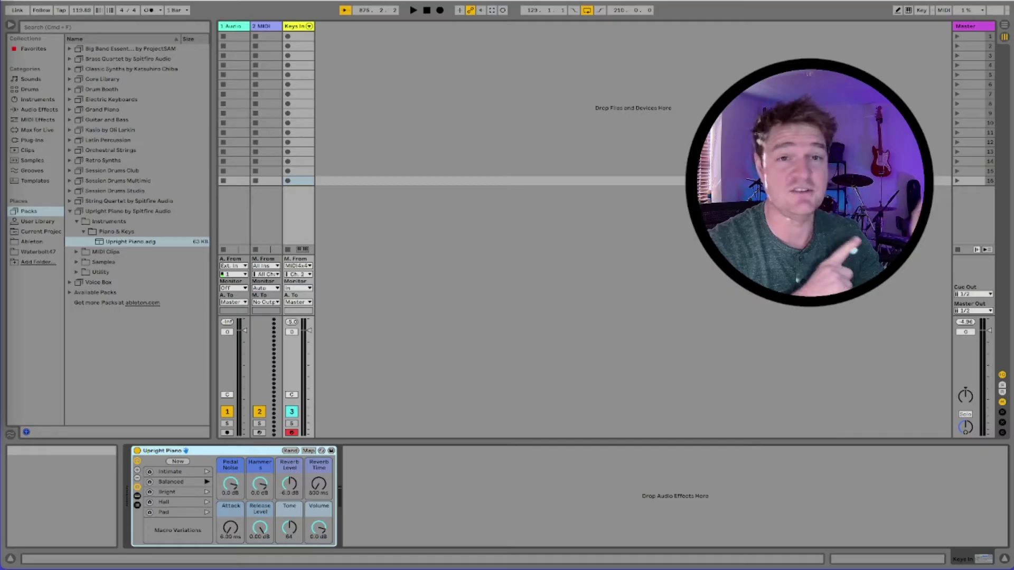
pyautogui.click(391, 67)
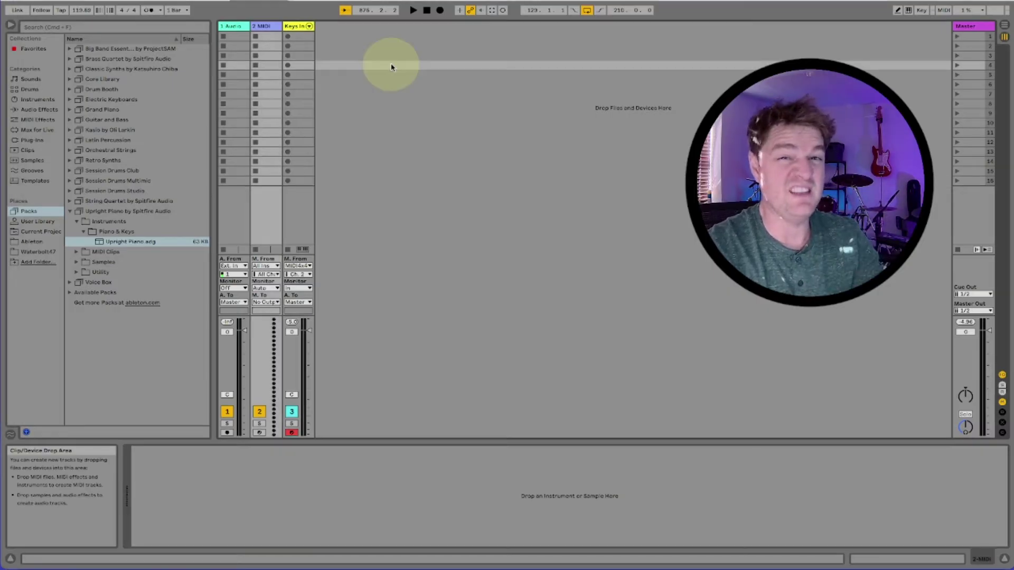
# Delete the original 1 Audio and 2 MIDI tracks.
pyautogui.click(264, 26)
pyautogui.keyDown('shift'); pyautogui.click(233, 26); pyautogui.keyUp('shift')
pyautogui.press('Delete')
# Insert a new audio track and name it Keys Loop.
pyautogui.rightClick(305, 65)
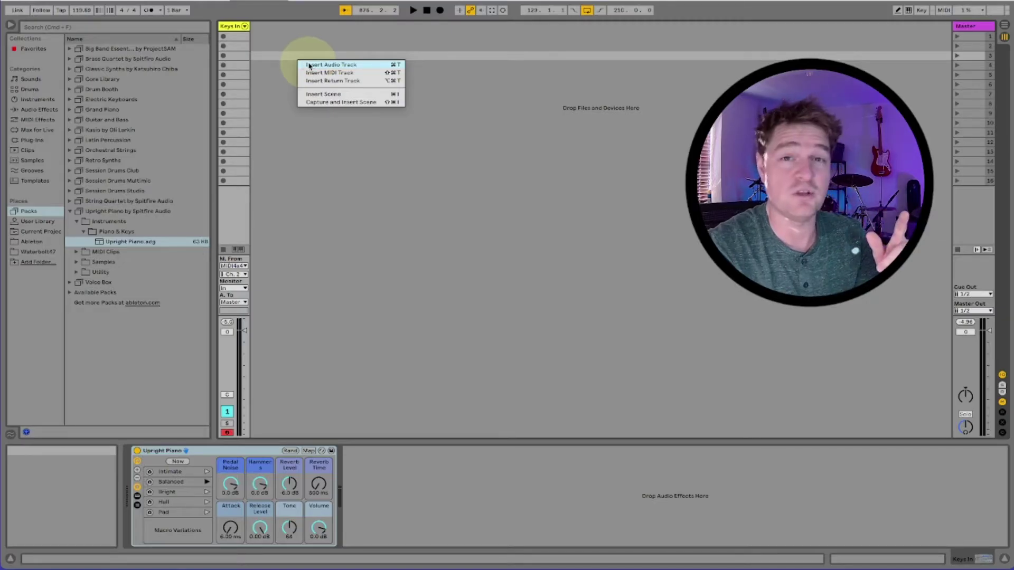
pyautogui.click(309, 65)
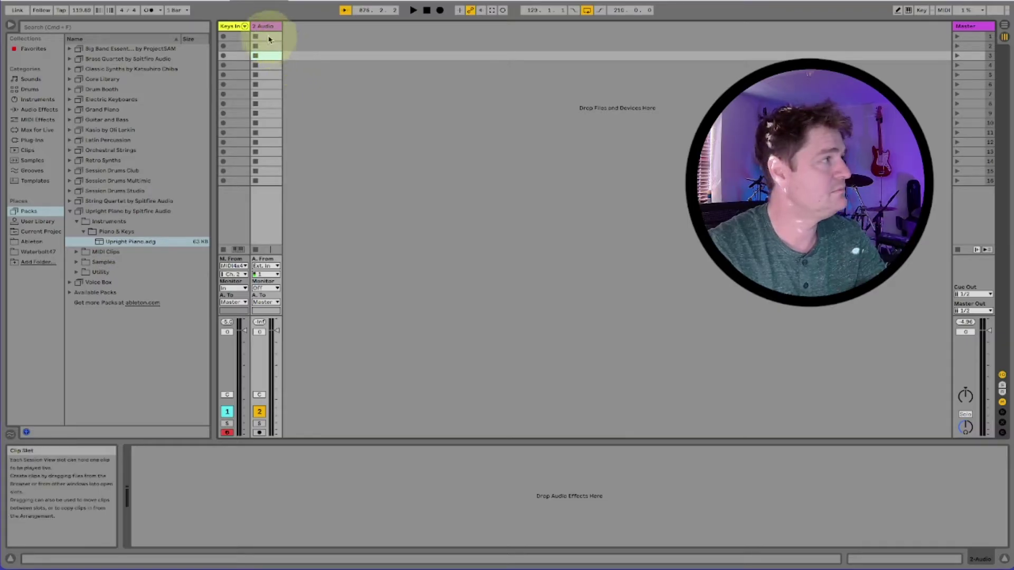
pyautogui.rightClick(259, 25)
pyautogui.click(283, 72)
pyautogui.write('Keys Loop')
pyautogui.press('Return')
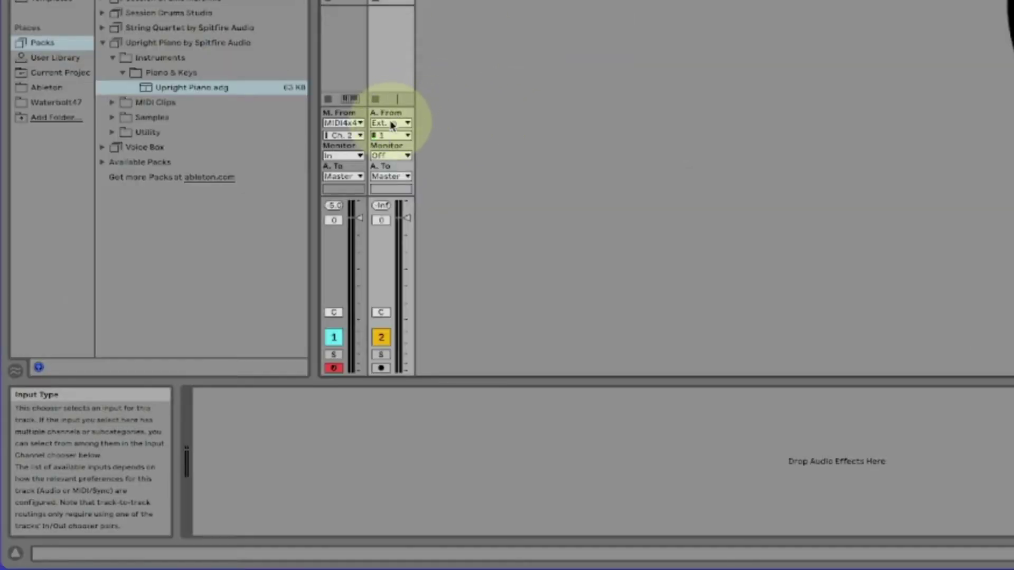
# Set Keys Loop's Audio From to Keys In (Post FX) and its monitoring to In.
pyautogui.click(267, 266)
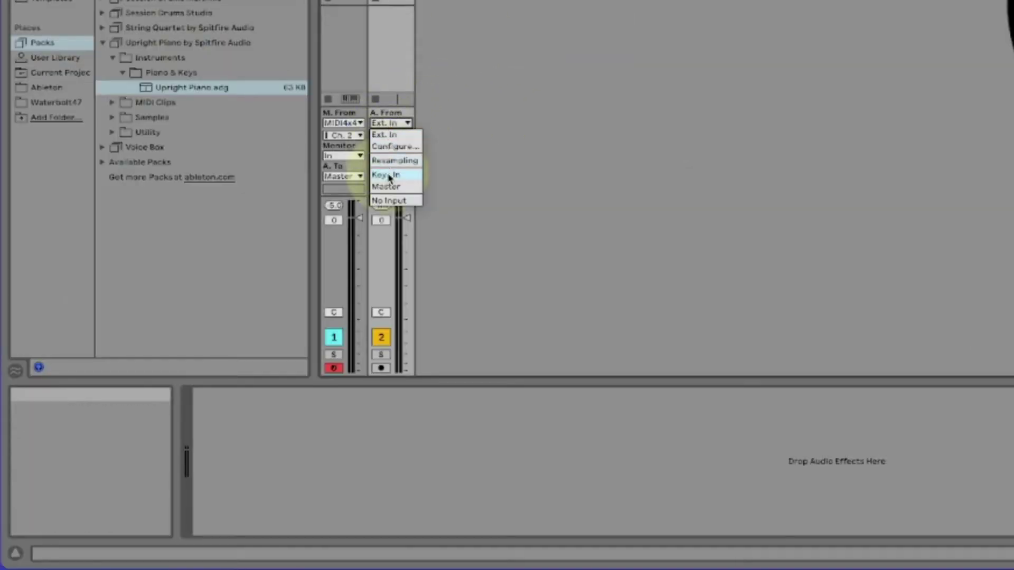
pyautogui.click(268, 304)
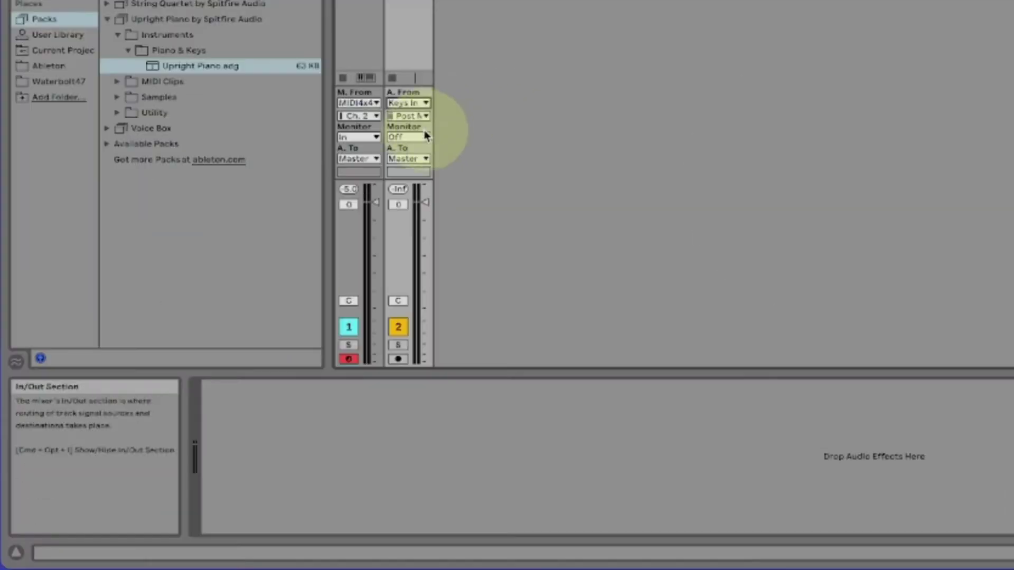
pyautogui.click(266, 288)
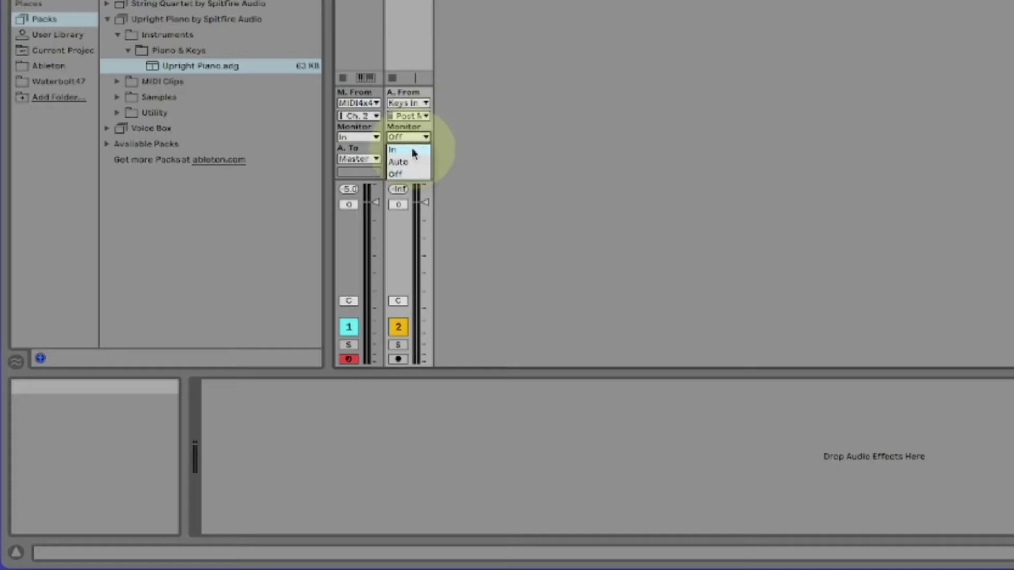
pyautogui.click(413, 152)
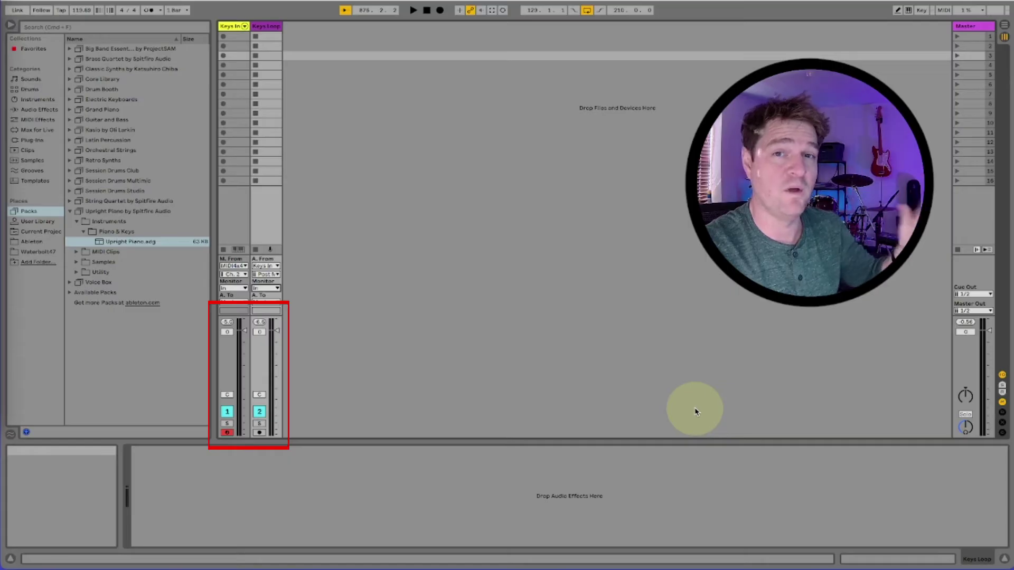
pyautogui.click(259, 412)
pyautogui.click(259, 412)
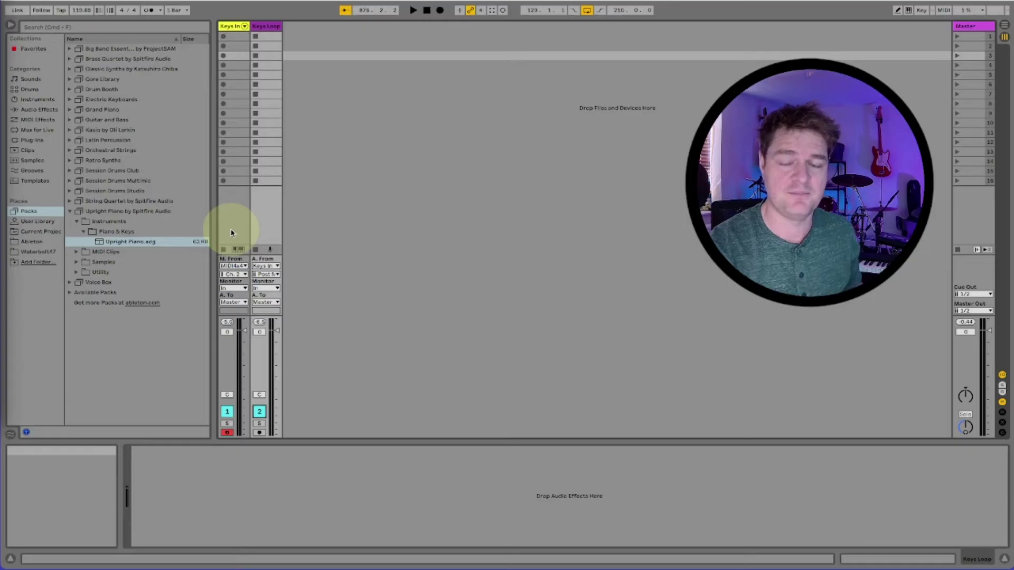
# Put the Looper from Audio Effects > Delay & Loop on Keys Loop and start recording.
pyautogui.click(33, 109)
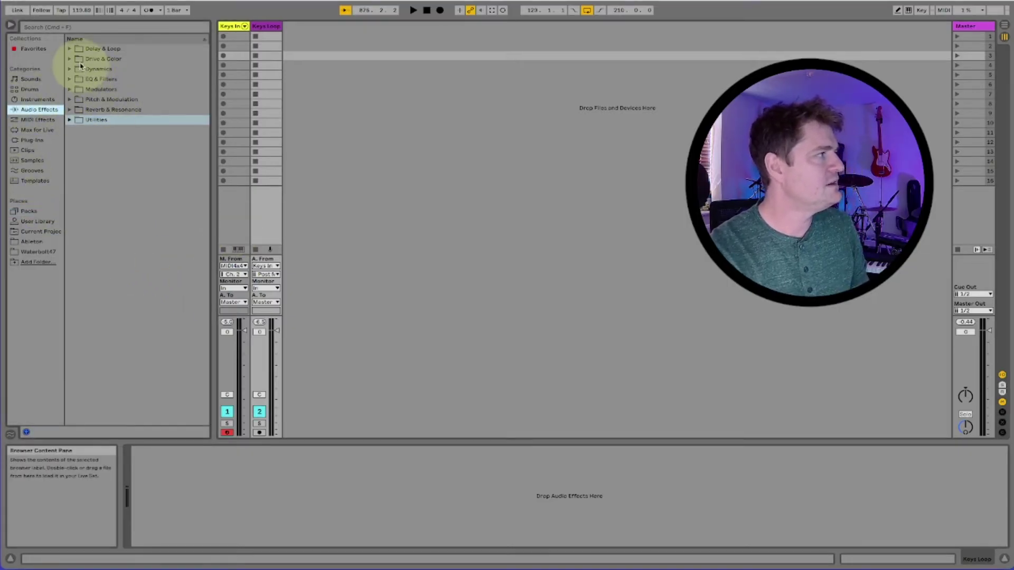
pyautogui.click(70, 49)
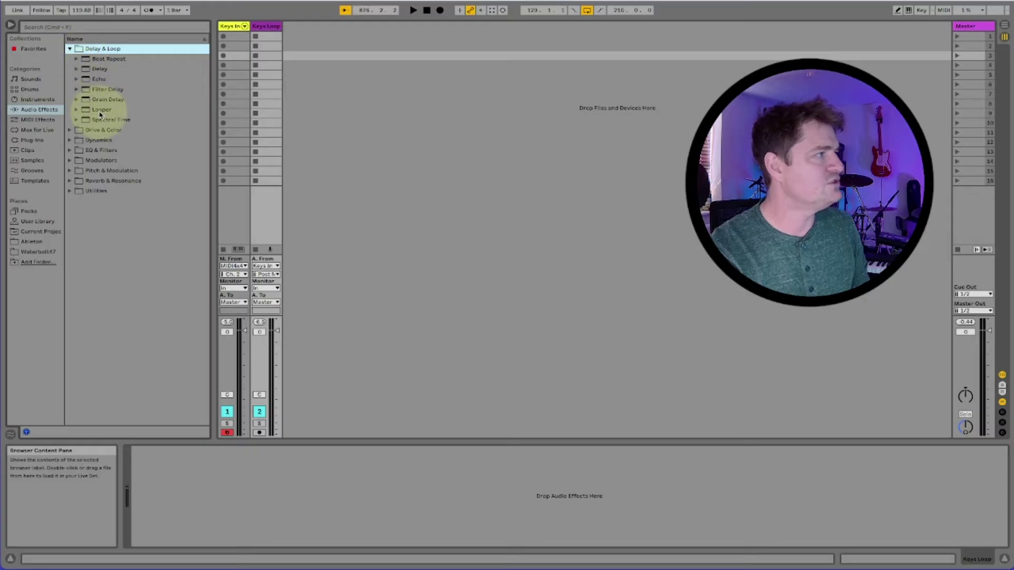
pyautogui.moveTo(99, 114); pyautogui.dragTo(215, 528)
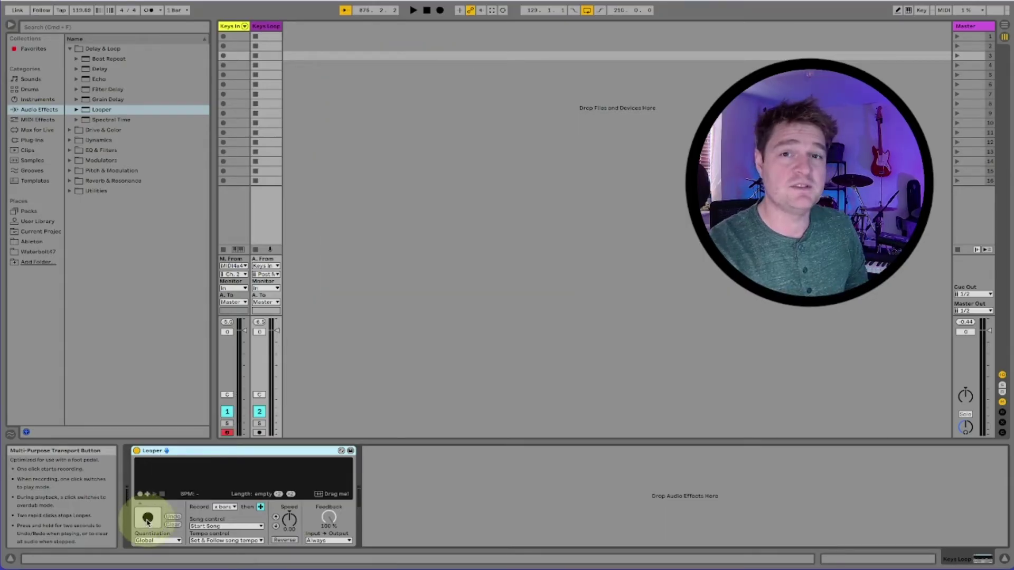
pyautogui.click(148, 519)
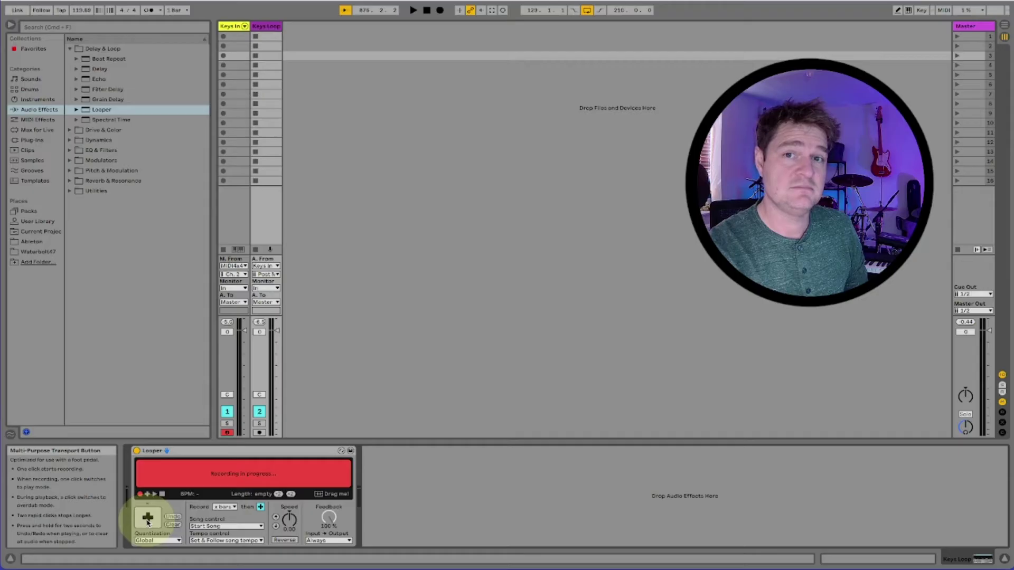
# Play back the keys loop, overdub onto it, return to playback, then clear the Looper.
pyautogui.click(148, 520)
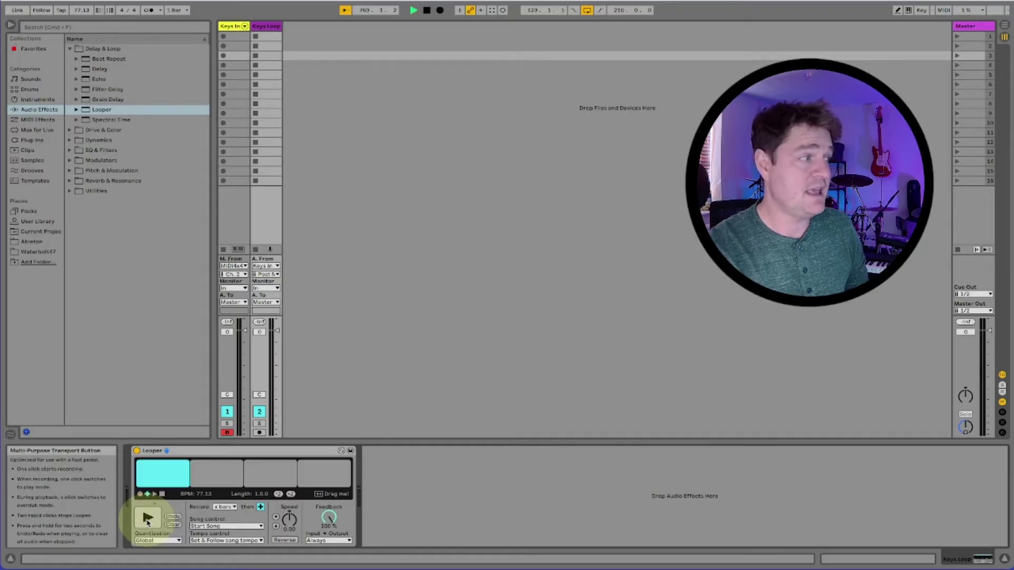
pyautogui.click(149, 520)
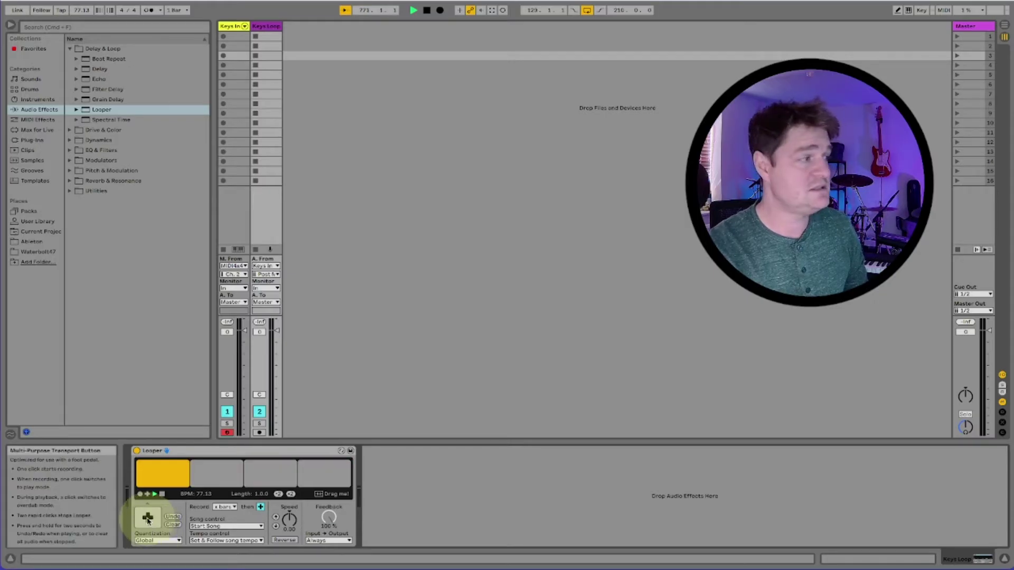
pyautogui.click(147, 521)
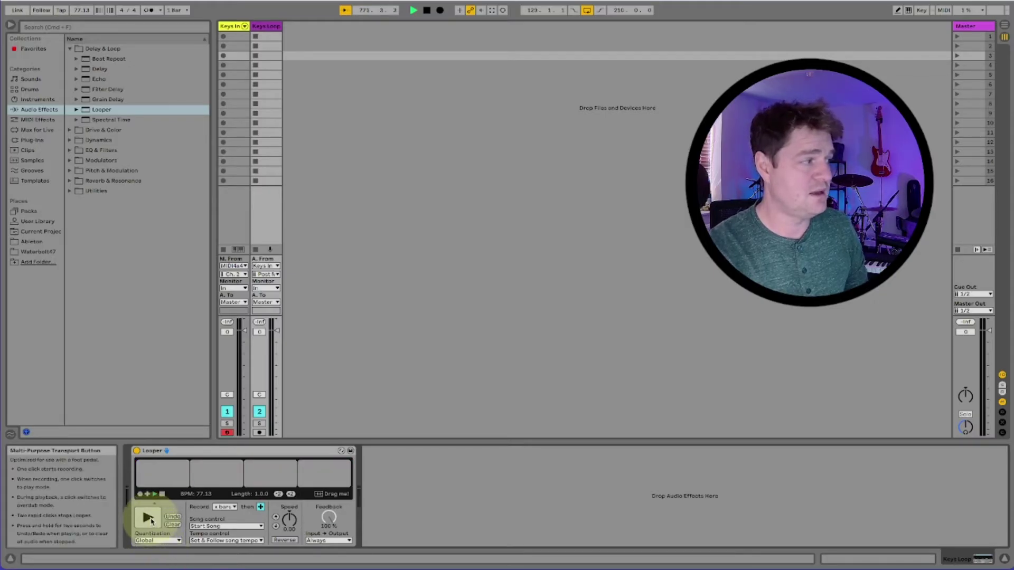
pyautogui.click(148, 518)
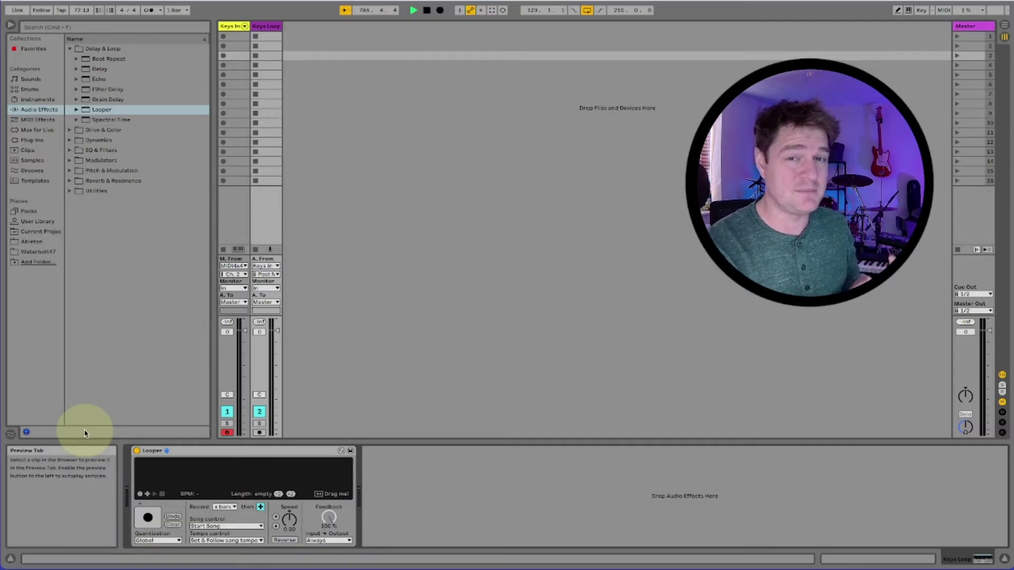
# Change the Looper's Song dropdown to None and its Tempo dropdown from Set & Follow to None.
pyautogui.click(203, 526)
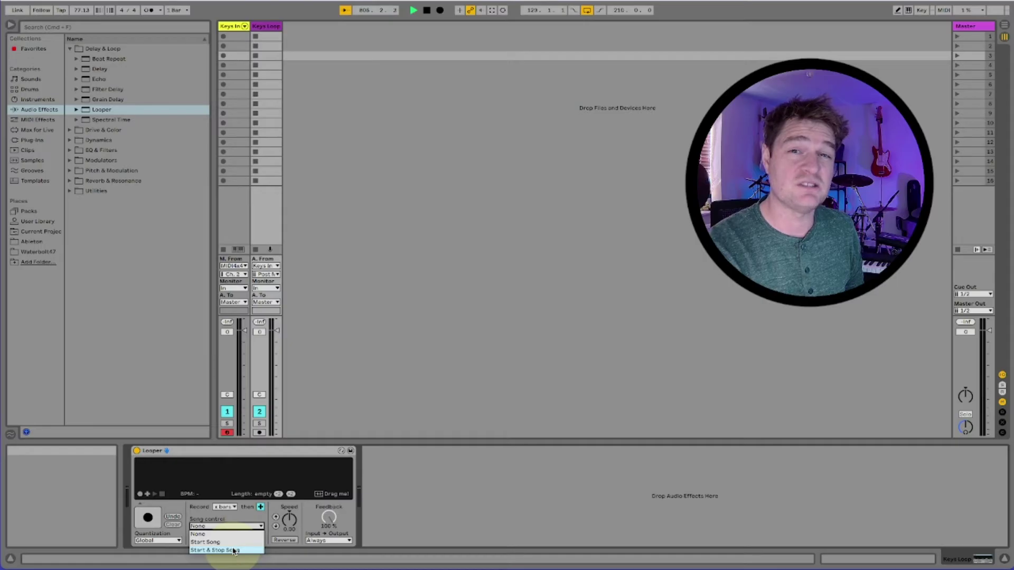
pyautogui.click(426, 534)
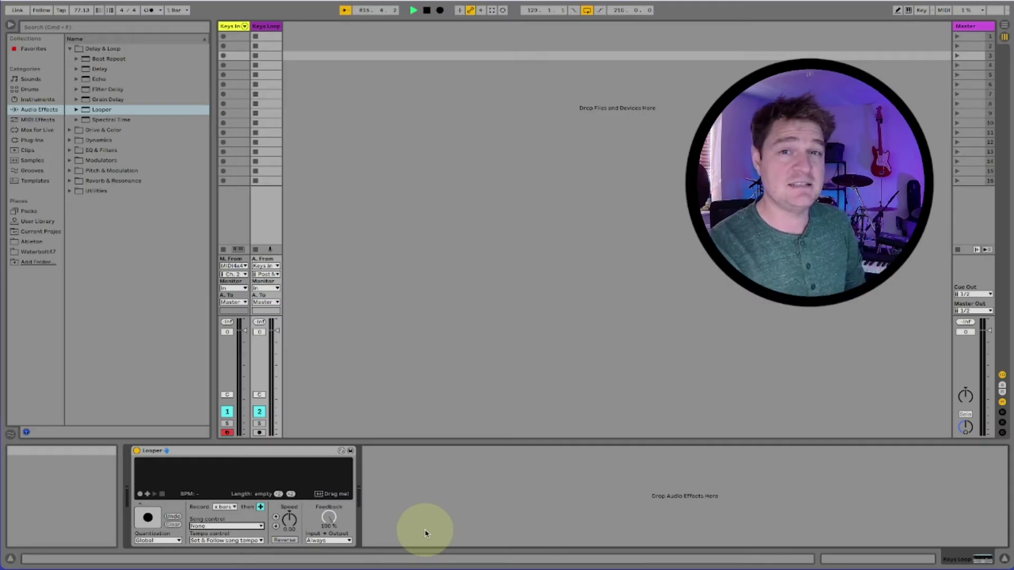
pyautogui.moveTo(223, 540)
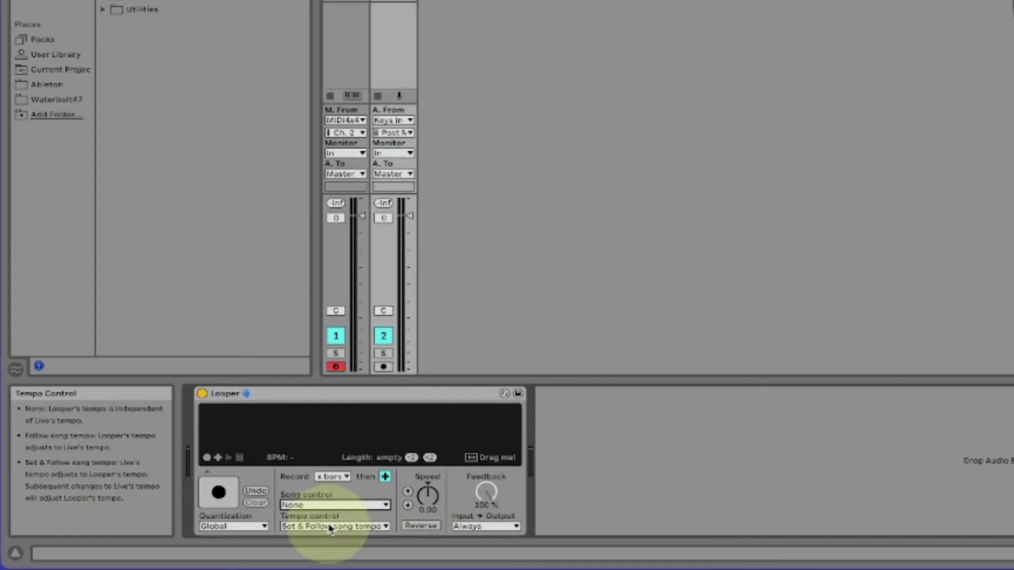
pyautogui.click(329, 527)
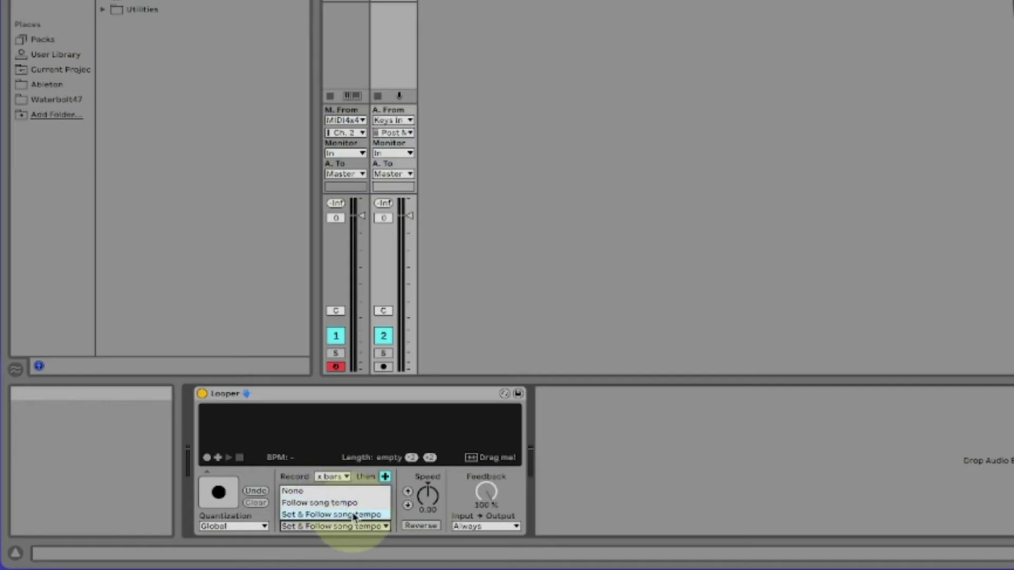
pyautogui.click(640, 482)
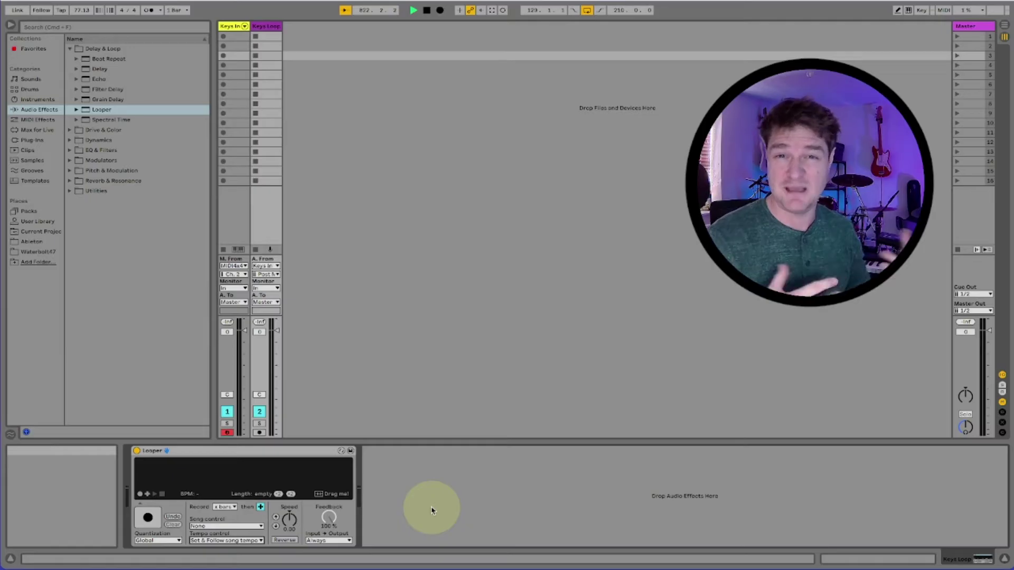
pyautogui.click(243, 540)
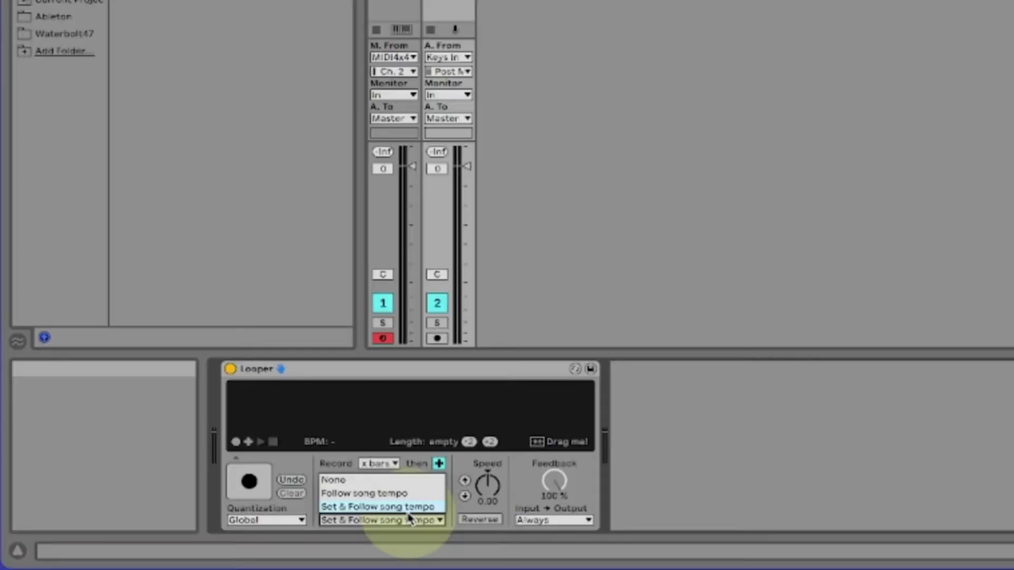
pyautogui.click(338, 480)
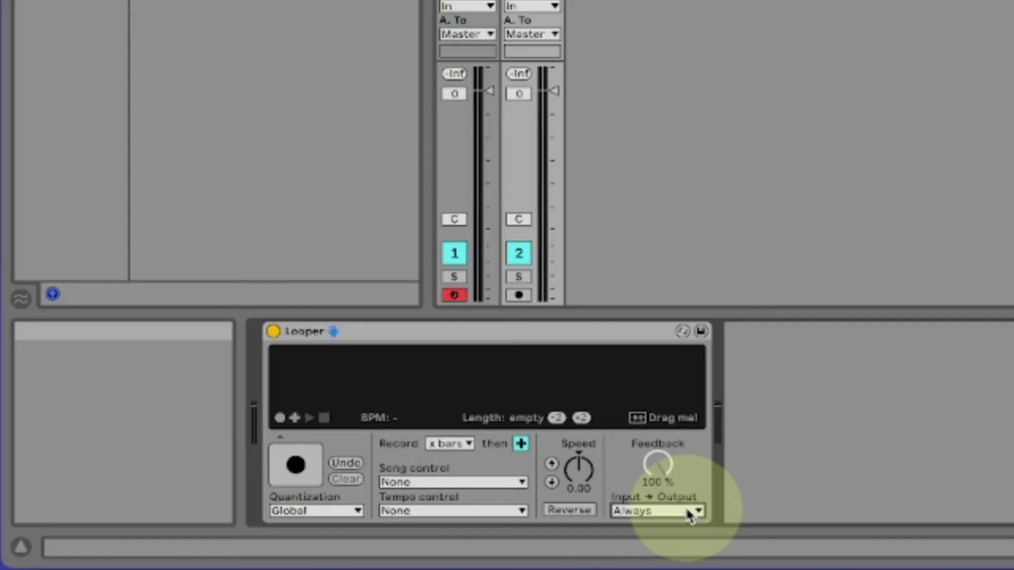
# Review the Looper's Input→Output options, keep Always, and select the Keys In track.
pyautogui.click(344, 541)
pyautogui.click(345, 540)
pyautogui.click(344, 541)
pyautogui.click(689, 512)
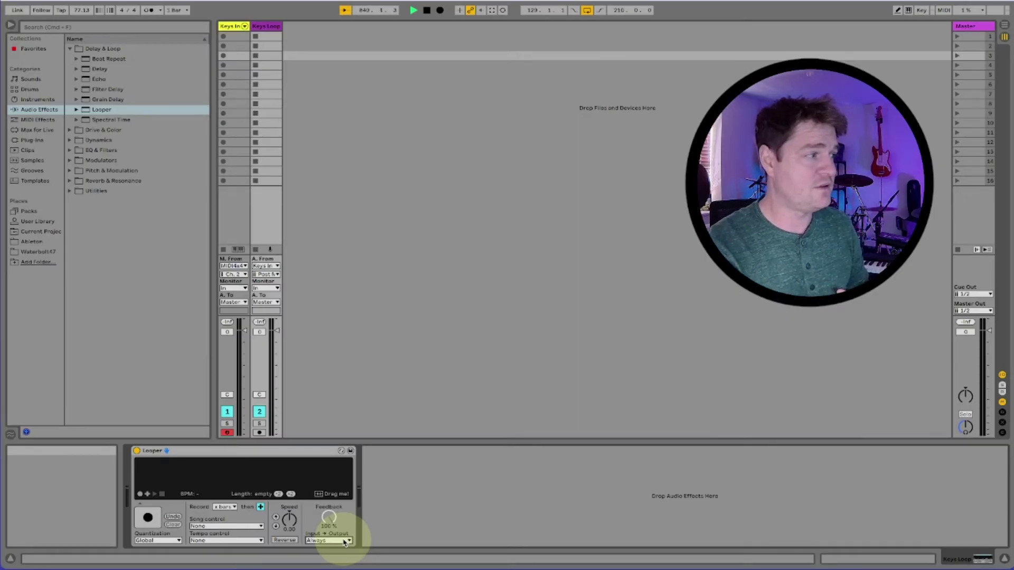
pyautogui.click(344, 541)
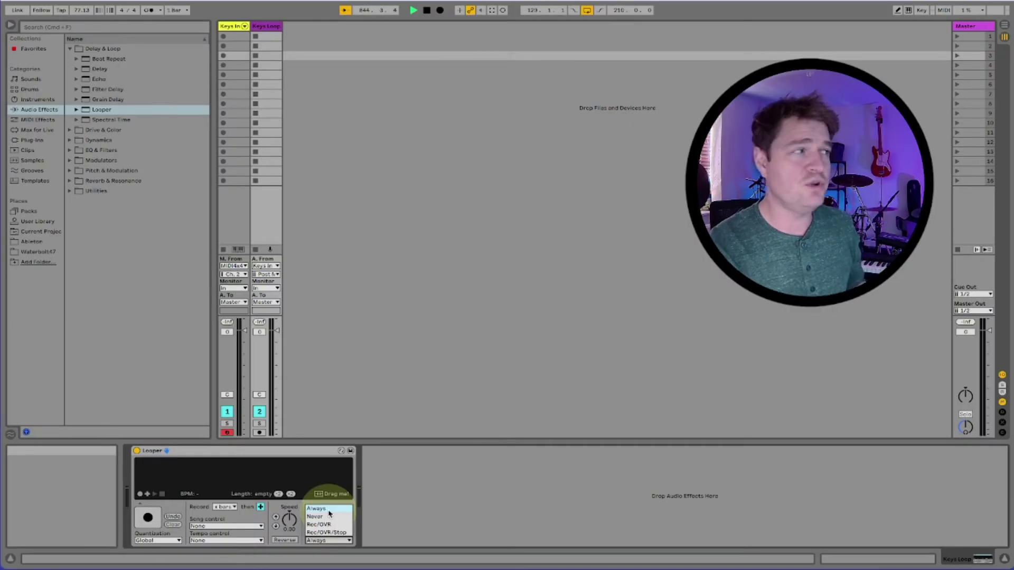
pyautogui.click(228, 26)
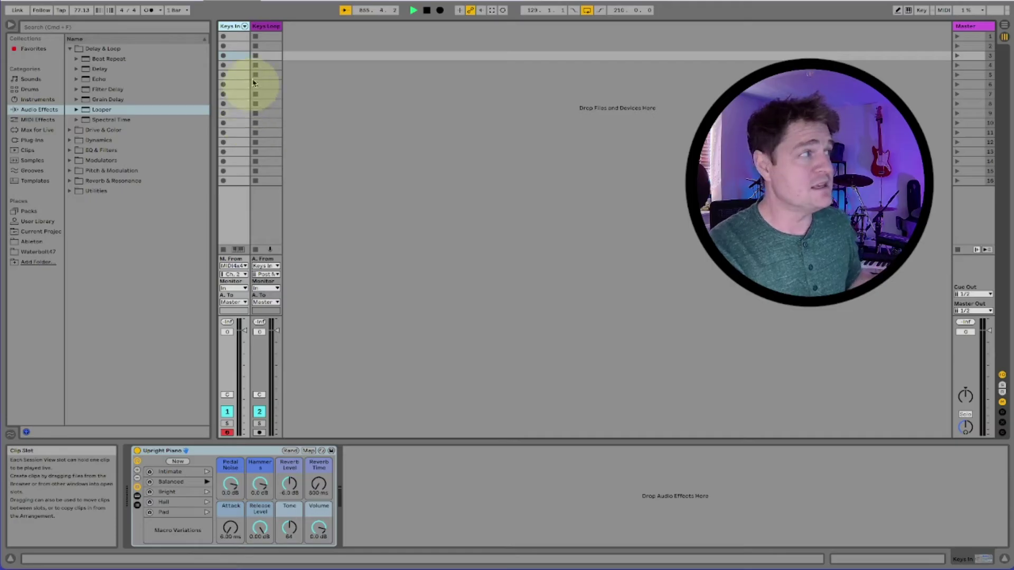
# Bring up the Keys Loop Looper and change its Input→Output to Never.
pyautogui.click(265, 36)
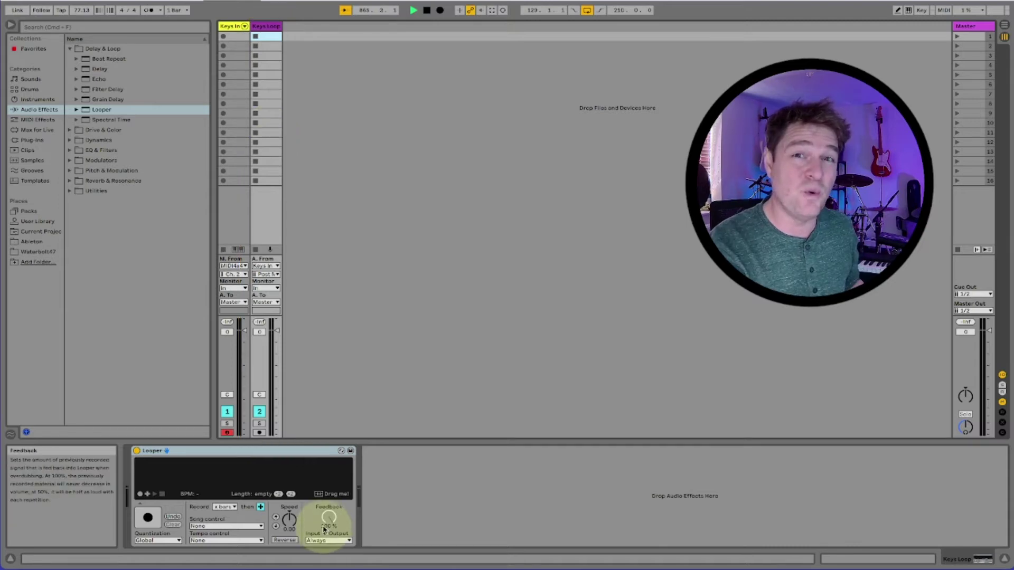
pyautogui.click(229, 27)
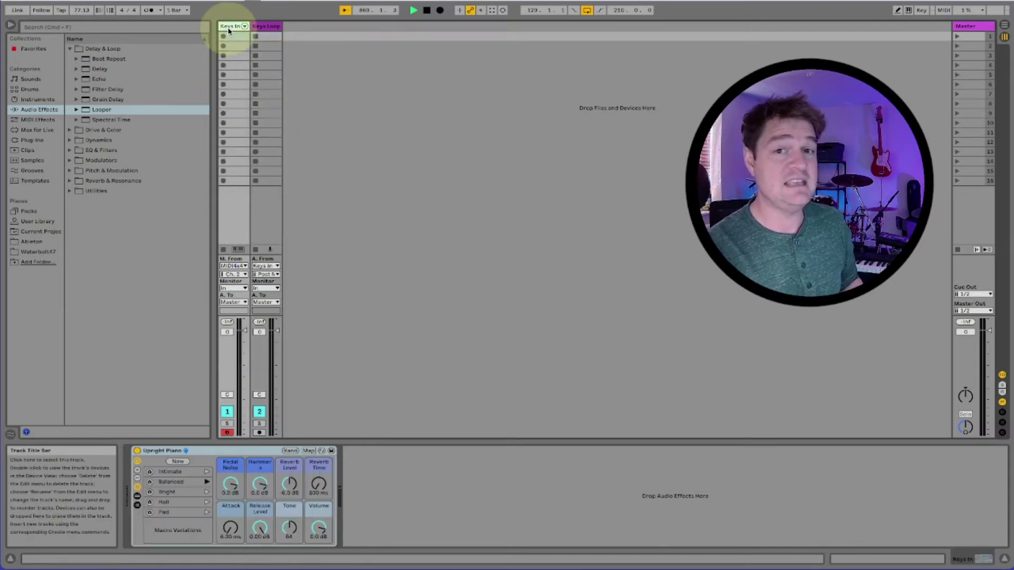
pyautogui.click(264, 27)
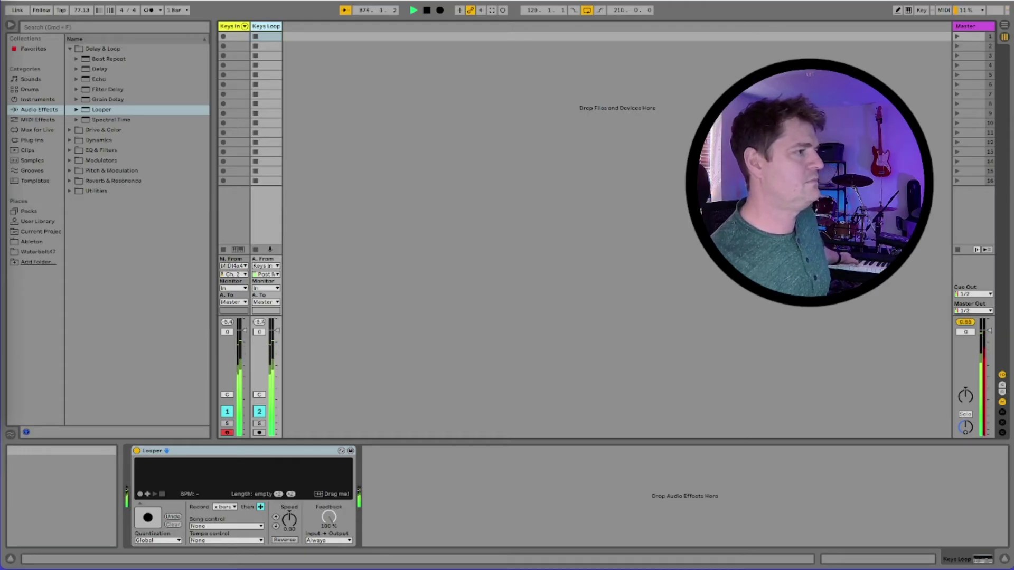
pyautogui.click(352, 79)
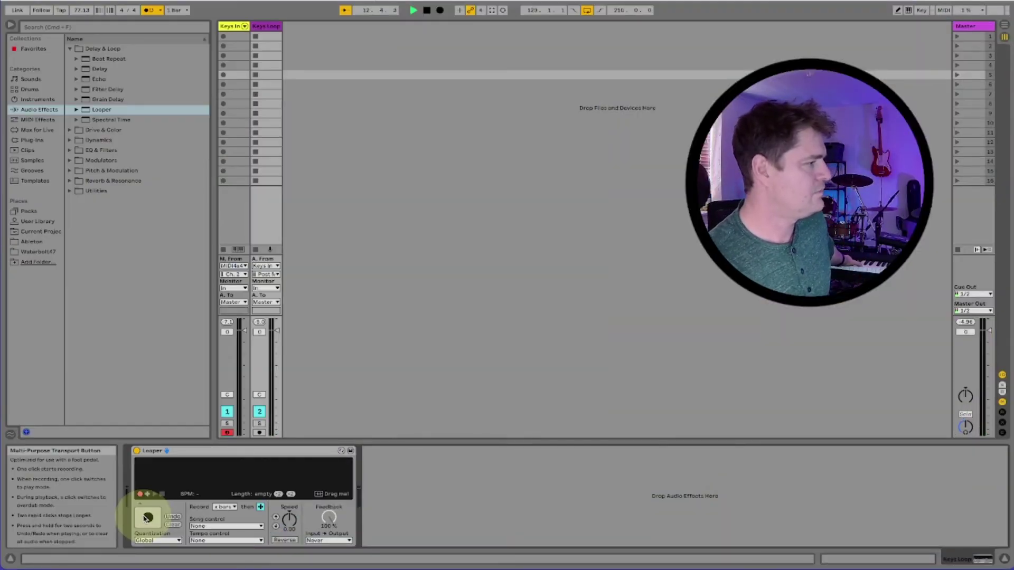
# Record a two-bar keys loop in the Looper, then close it into playback.
pyautogui.click(147, 518)
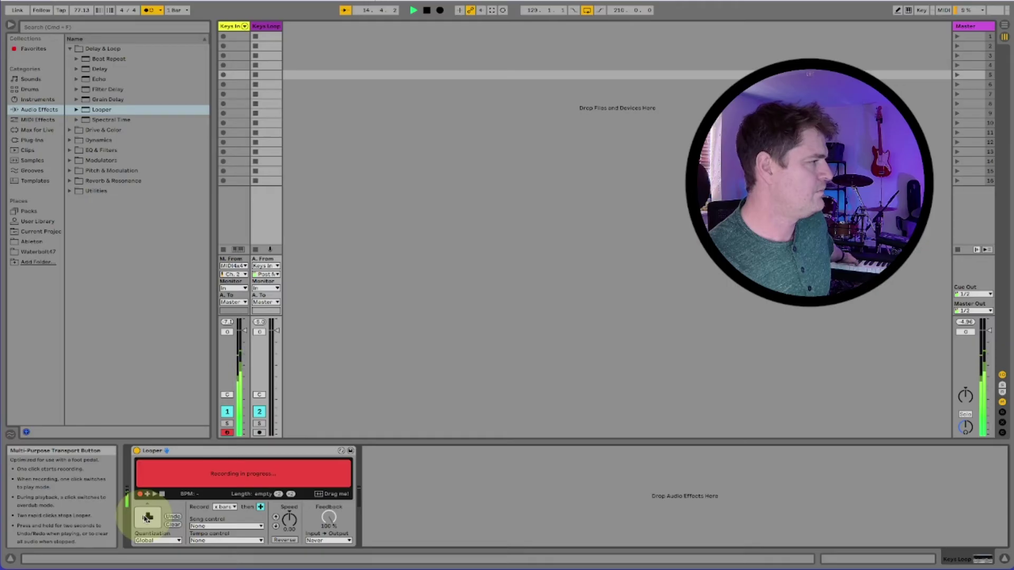
pyautogui.click(147, 518)
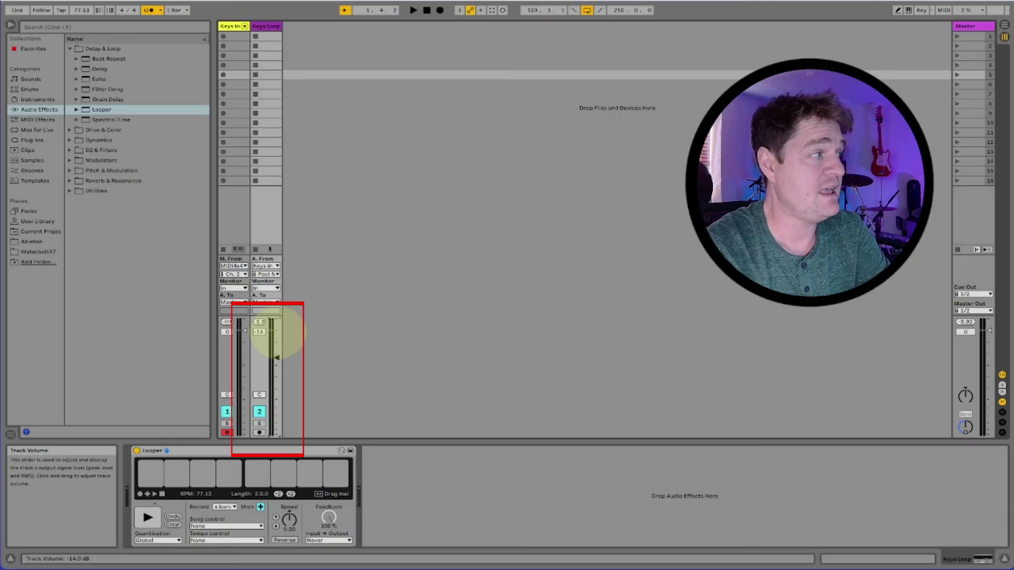
# Overdub a new layer with the Keys Loop Looper and settle its fader at about -9 dB.
pyautogui.moveTo(277, 332); pyautogui.dragTo(276, 368)
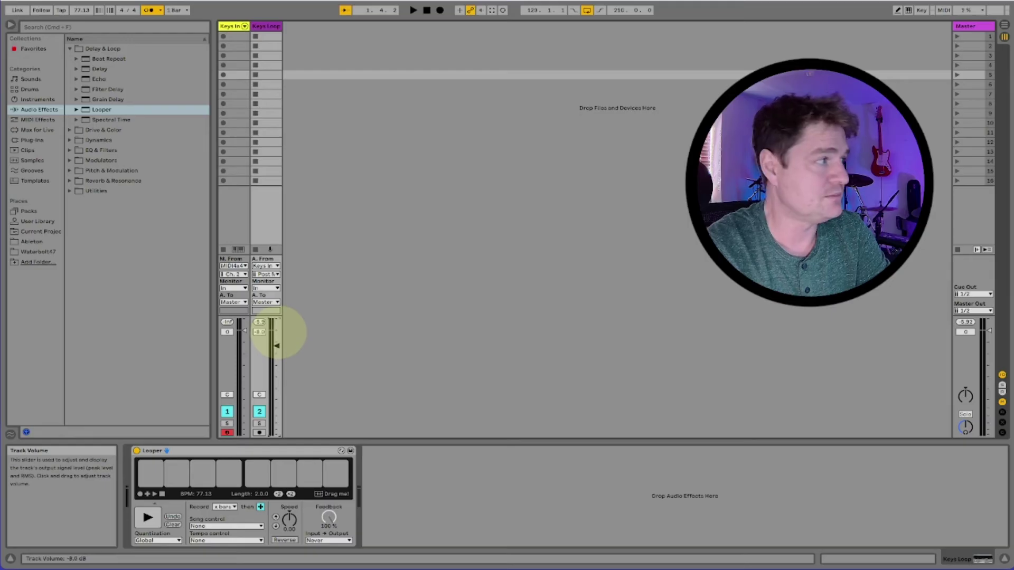
pyautogui.click(148, 518)
pyautogui.moveTo(277, 346)
pyautogui.mouseDown()
pyautogui.moveTo(274, 328)
pyautogui.moveTo(276, 338)
pyautogui.mouseUp()
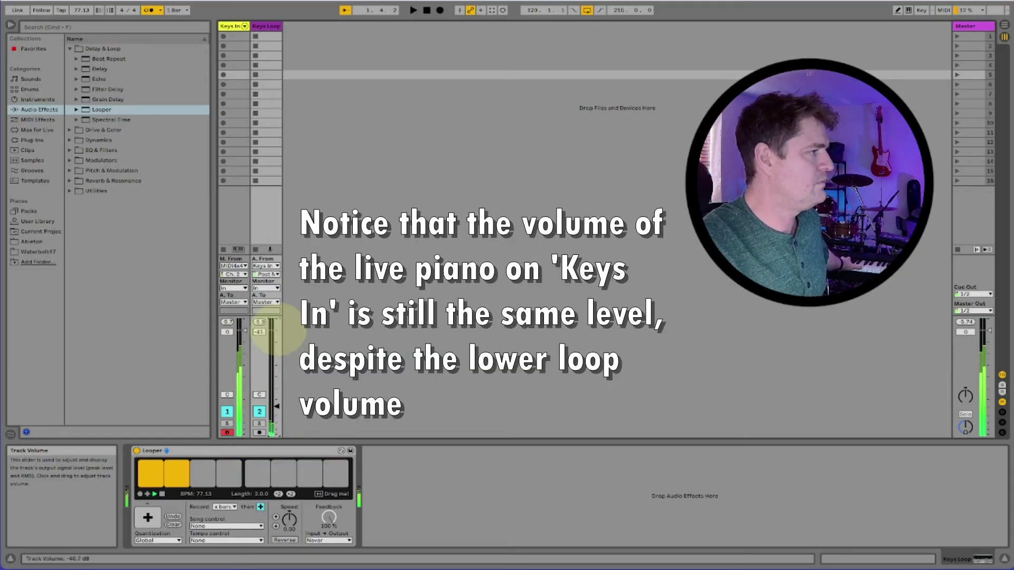
pyautogui.moveTo(278, 333); pyautogui.dragTo(279, 330)
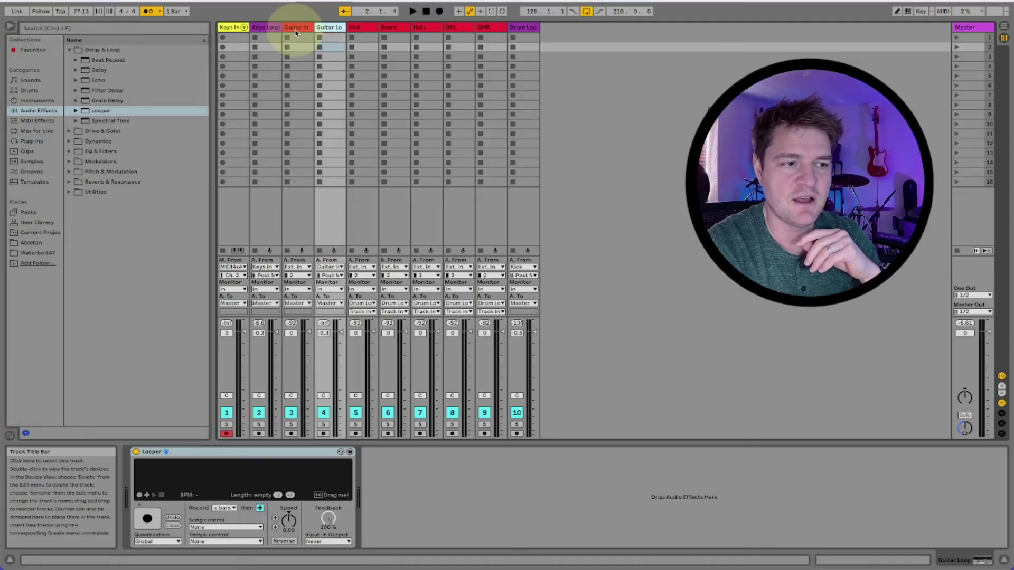
# Look over Guitar In's Electric Guitar Rack, then show Guitar Loop's empty Looper.
pyautogui.click(296, 27)
pyautogui.click(329, 29)
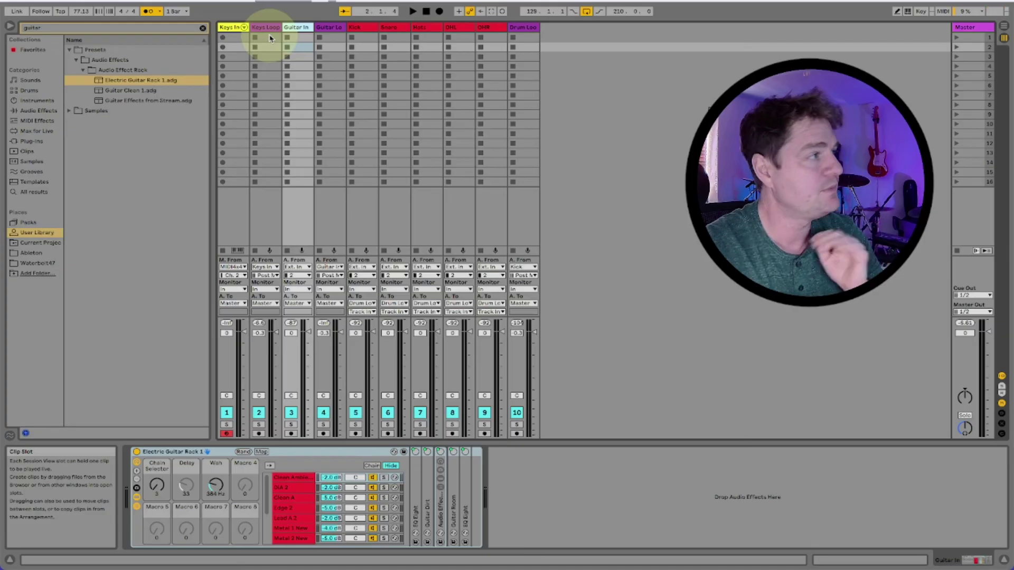
pyautogui.click(330, 29)
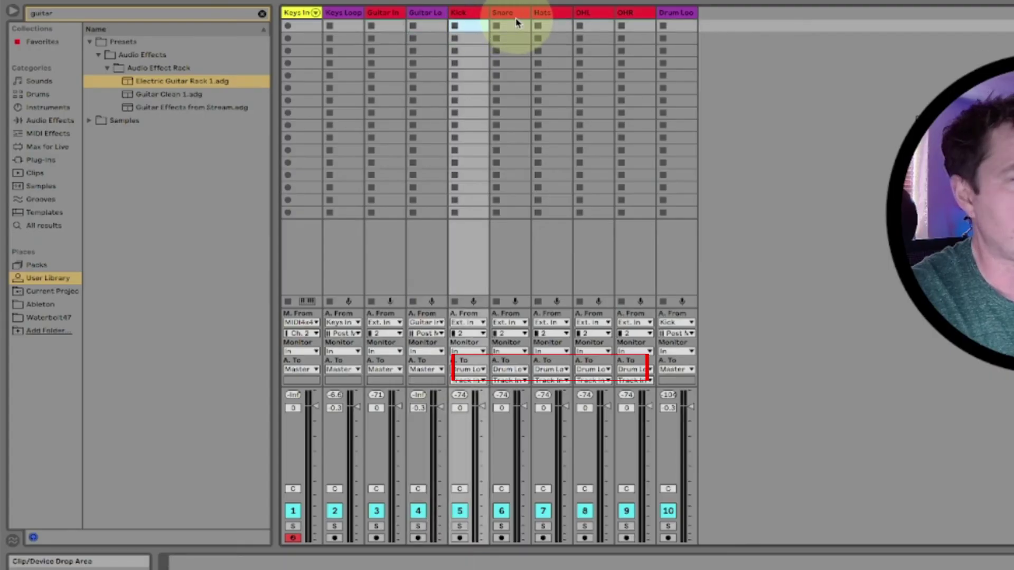
# Confirm Kick, Snare, Hats, OHL and OHR output to Drum Loop, then show its Looper.
pyautogui.click(400, 37)
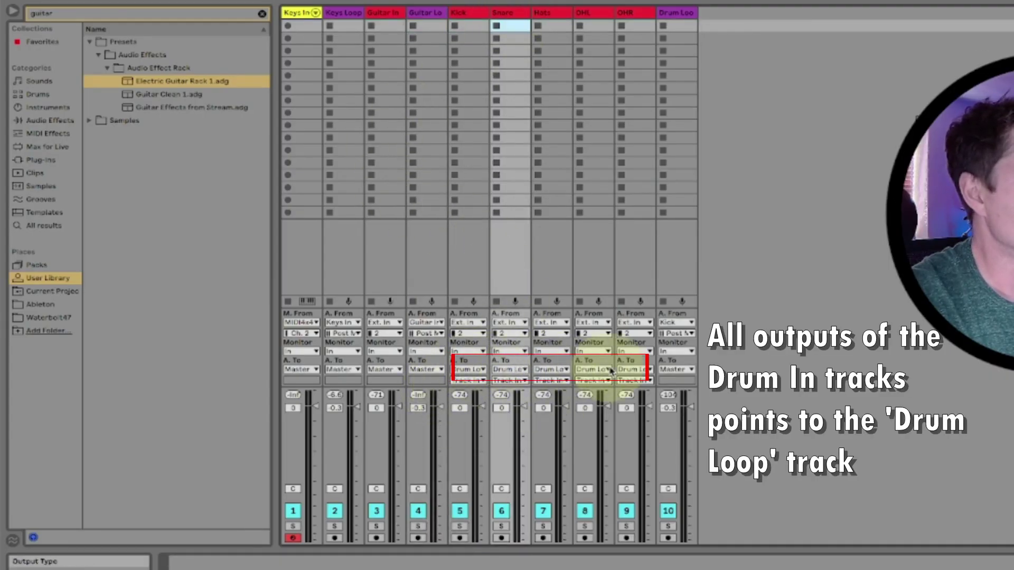
pyautogui.click(675, 17)
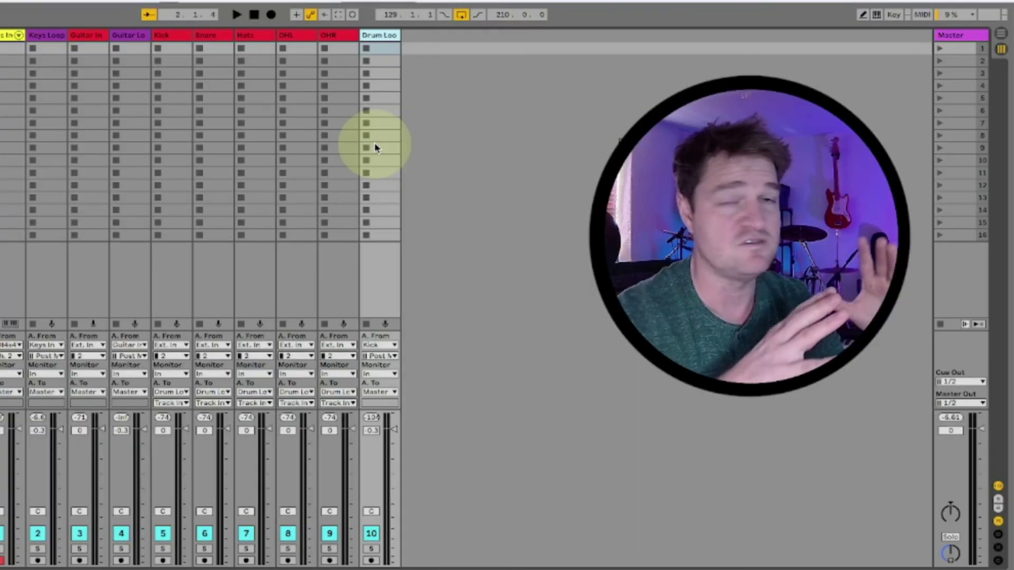